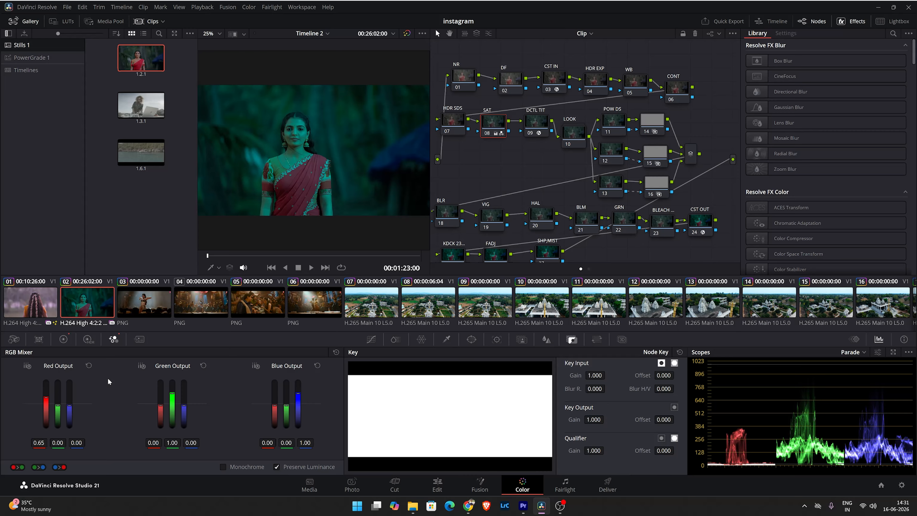
Look at the Motion Effects palette, and add three control points along the SAT node's custom curve
{"action": "left_click", "coordinate": [139, 339]}
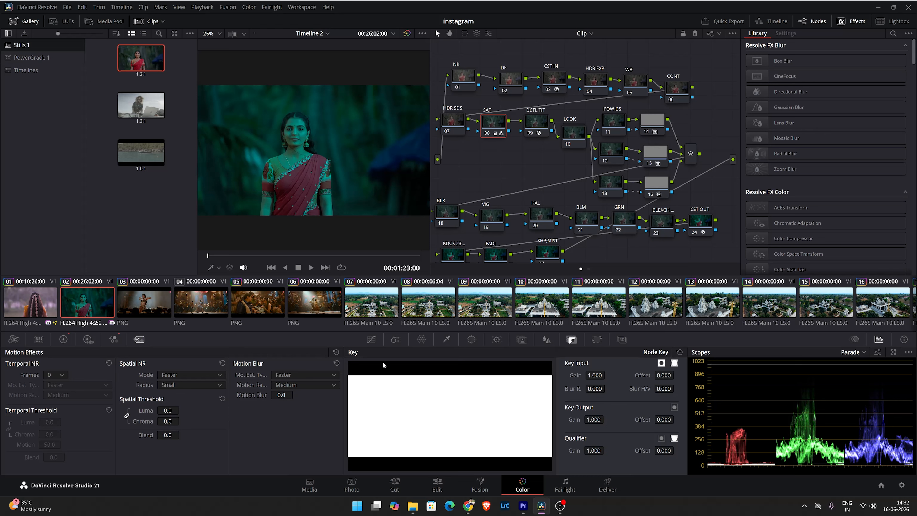
{"action": "left_click", "coordinate": [371, 339]}
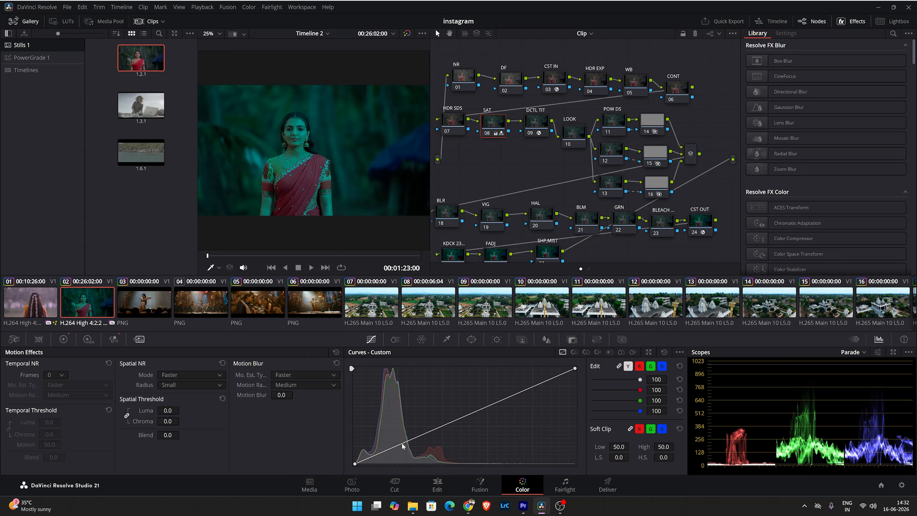
{"action": "left_click", "coordinate": [410, 437]}
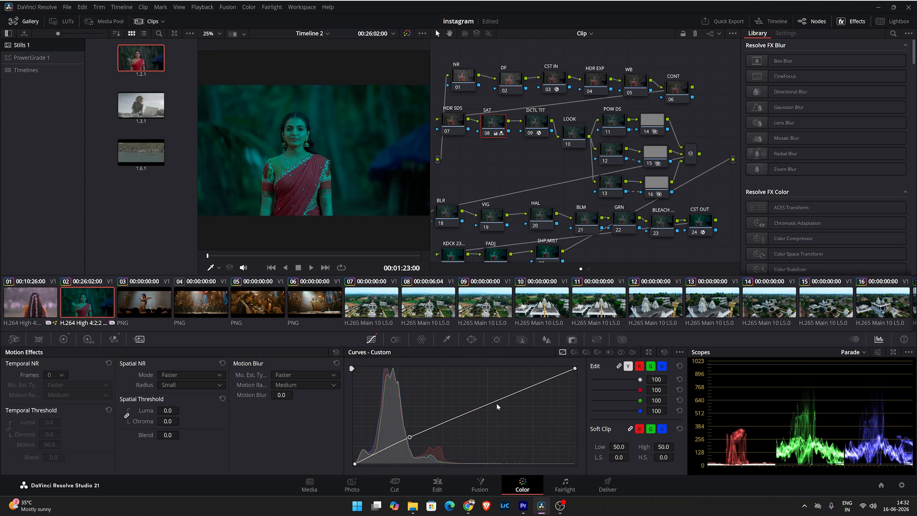
{"action": "left_click", "coordinate": [488, 404]}
{"action": "left_click", "coordinate": [531, 388]}
View the Hue Vs Lum and Hue Vs Hue curves, and save the project
{"action": "left_click", "coordinate": [599, 352]}
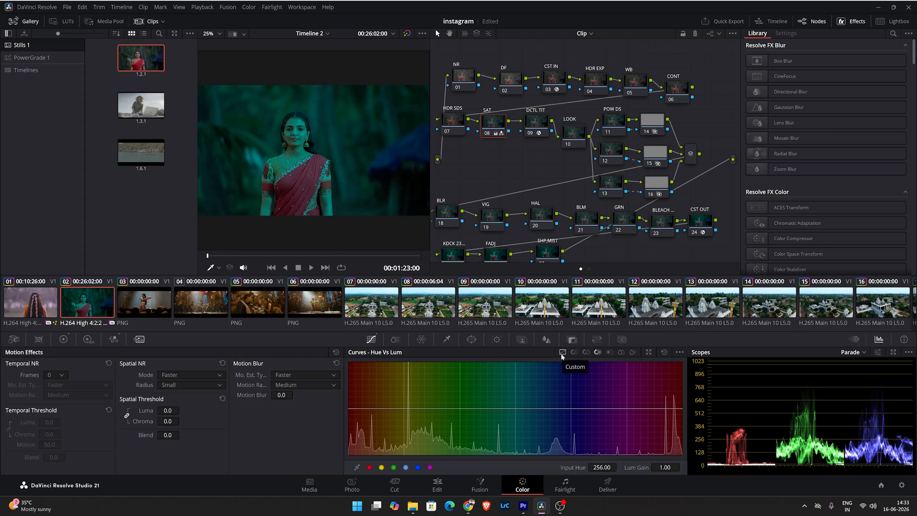
{"action": "left_click", "coordinate": [574, 352]}
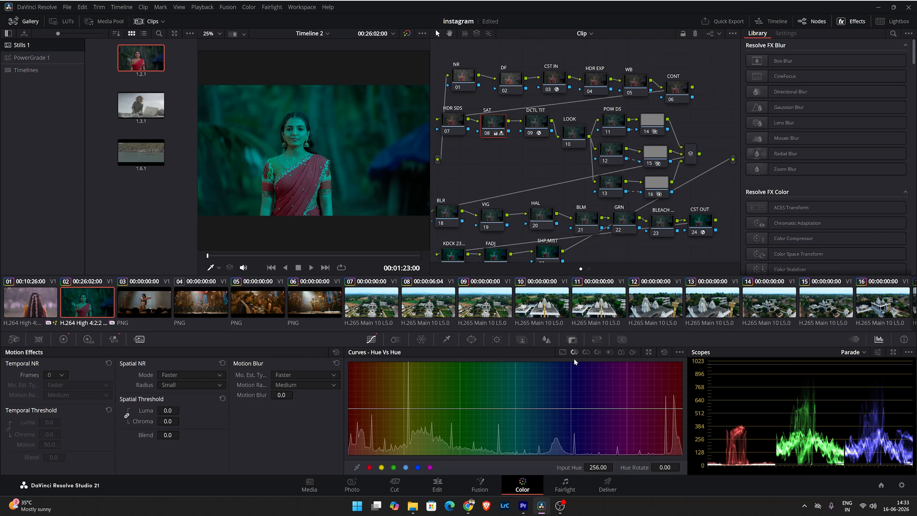
{"action": "key", "text": "ctrl+s"}
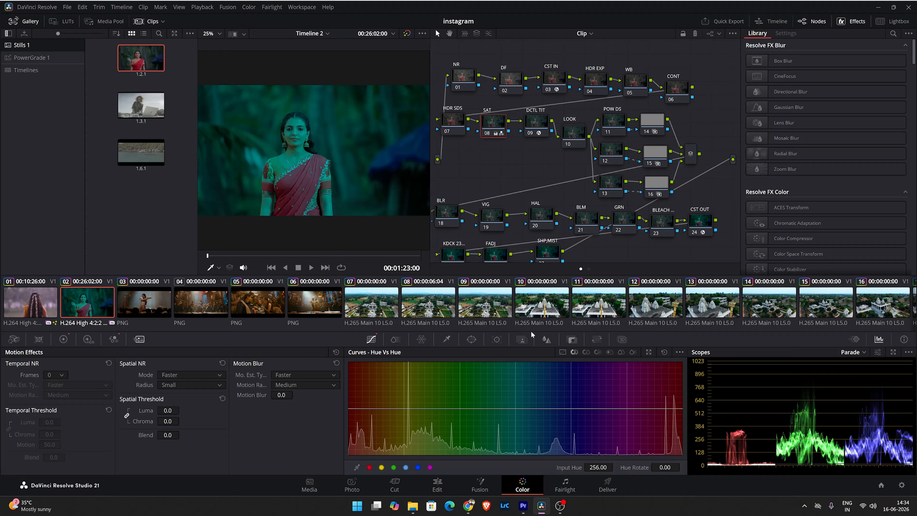
Look through the HSL Qualifier, ColorSlice and Color Warper palettes for the SAT node
{"action": "left_click", "coordinate": [446, 339]}
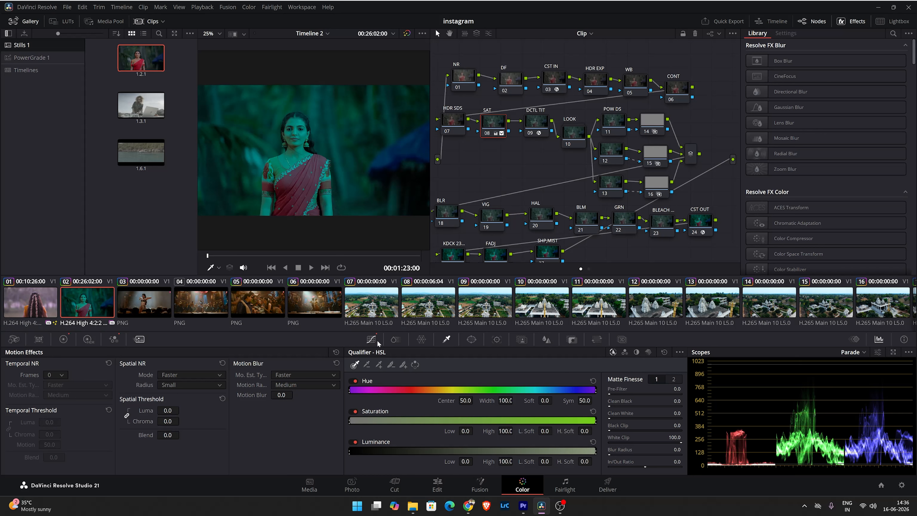
{"action": "left_click", "coordinate": [390, 338]}
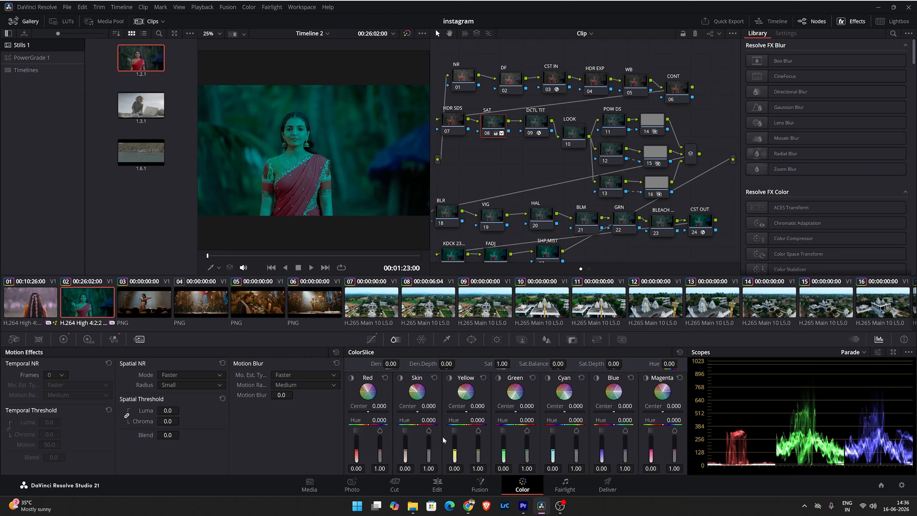
{"action": "left_click", "coordinate": [420, 339]}
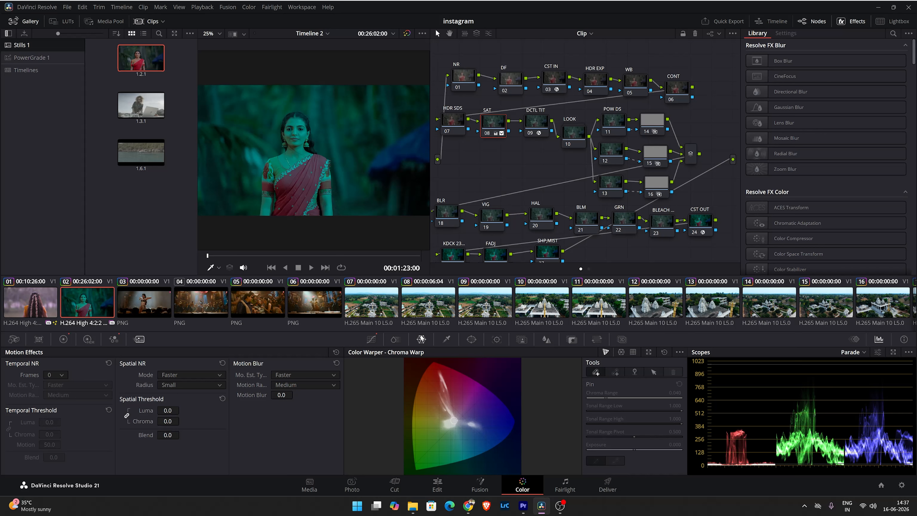
Add a circular window over the woman's face, shaped into a tall oval of size about 21, aspect about 28 and softness about 19
{"action": "left_click", "coordinate": [471, 339]}
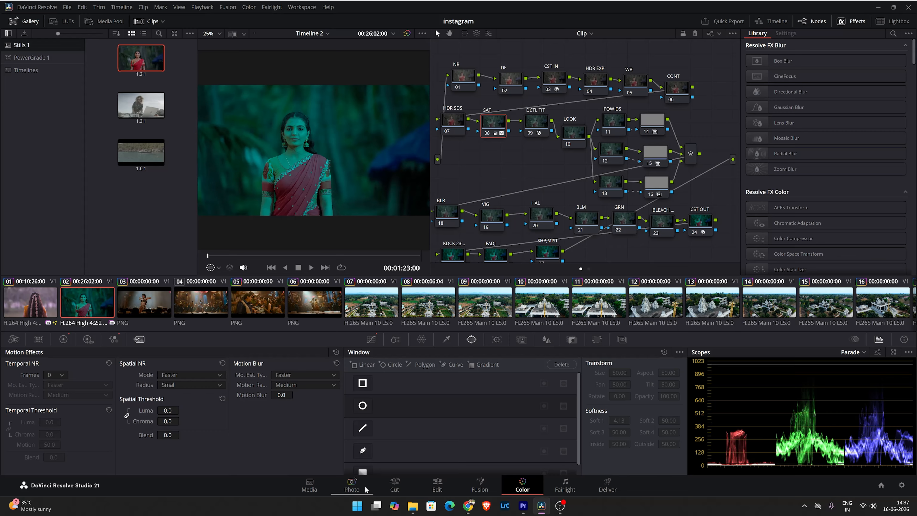
{"action": "left_click", "coordinate": [363, 405]}
{"action": "left_click_drag", "start_coordinate": [292, 144], "coordinate": [273, 133]}
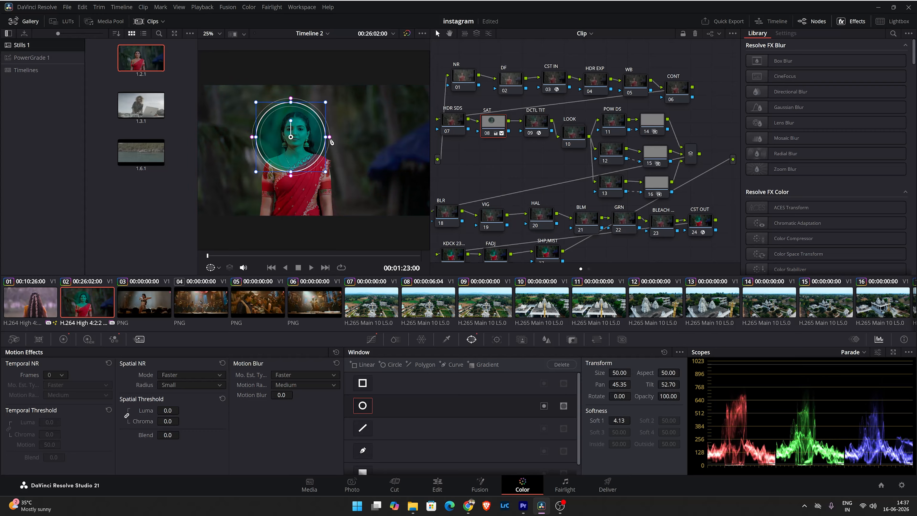
{"action": "left_click_drag", "start_coordinate": [329, 139], "coordinate": [306, 137]}
{"action": "left_click_drag", "start_coordinate": [291, 101], "coordinate": [292, 137]}
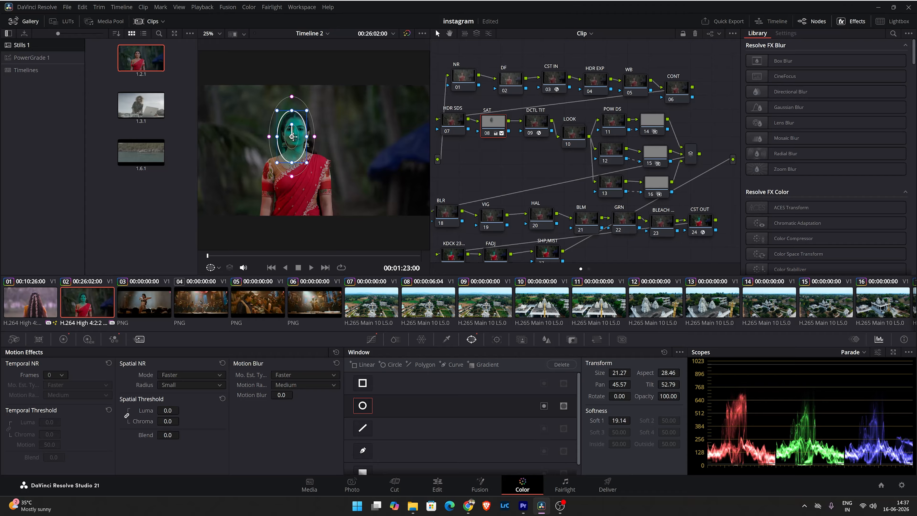
Track the face window forward and in reverse through the clip, and view the node's key
{"action": "left_click", "coordinate": [495, 339]}
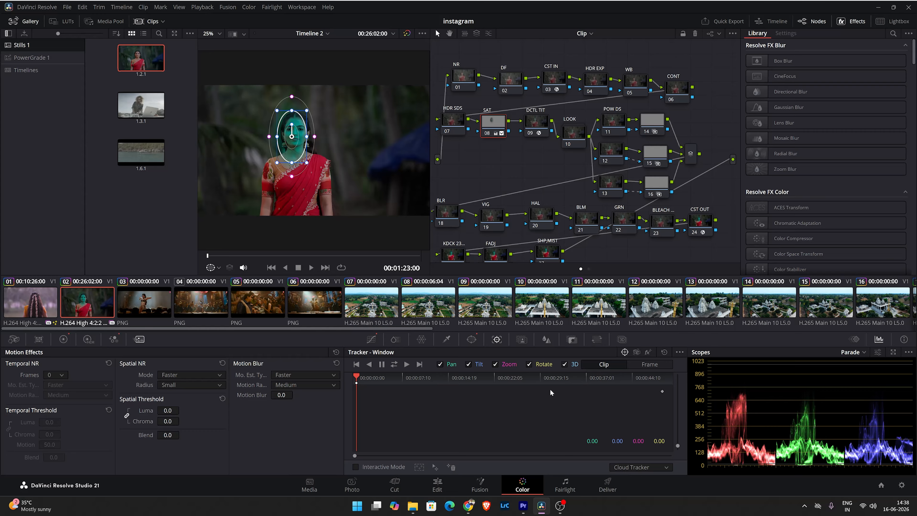
{"action": "left_click", "coordinate": [393, 364]}
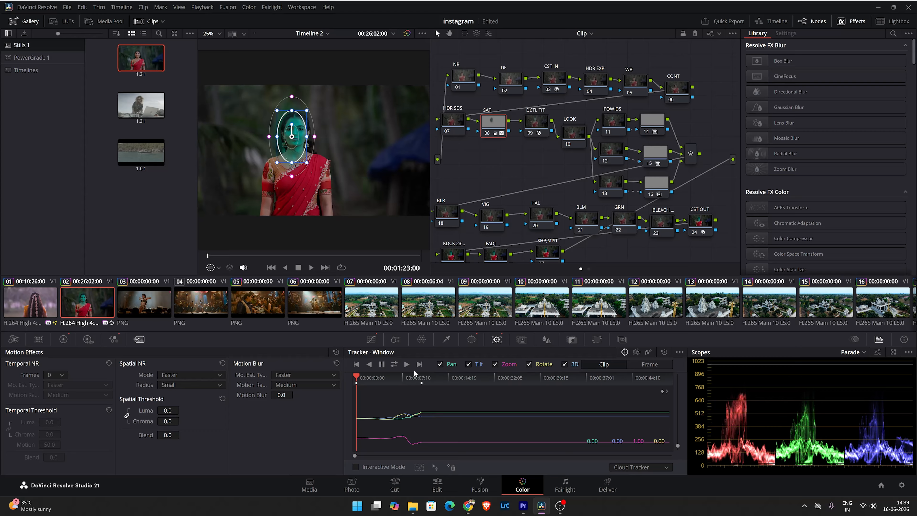
{"action": "left_click", "coordinate": [570, 339]}
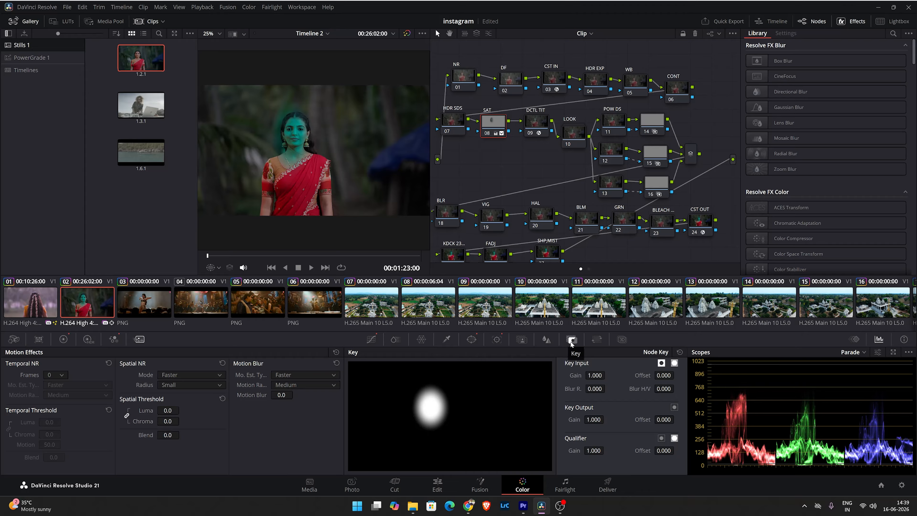
Compare the Blur and Sharpen modes, leaving Blur active, and bring back the RGB Mixer
{"action": "left_click", "coordinate": [540, 340]}
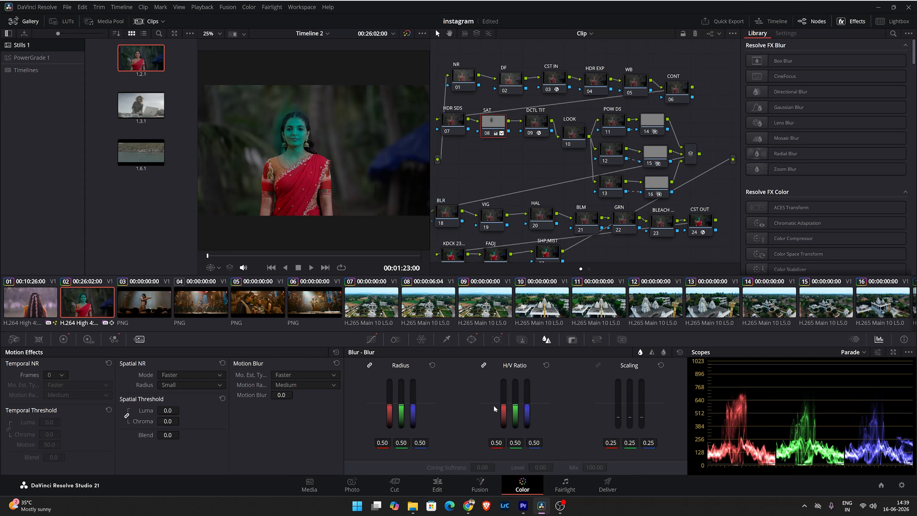
{"action": "left_click", "coordinate": [651, 352]}
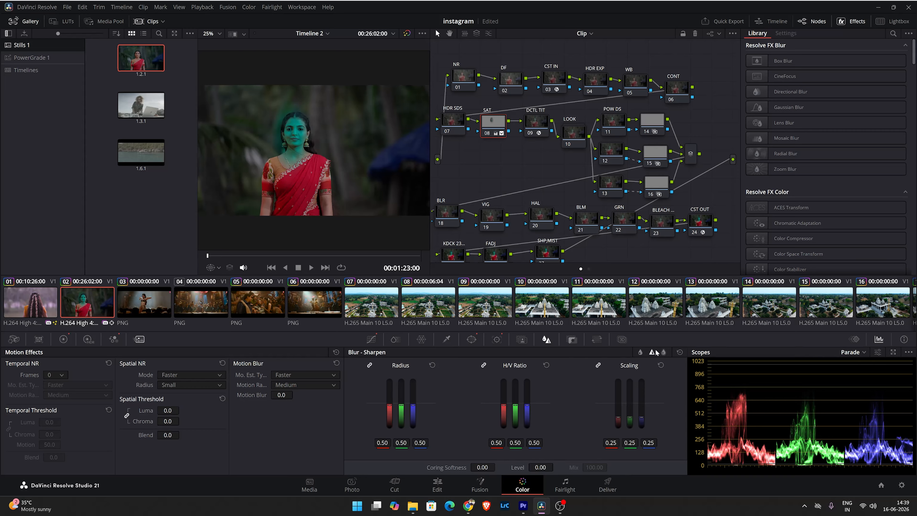
{"action": "left_click", "coordinate": [639, 351]}
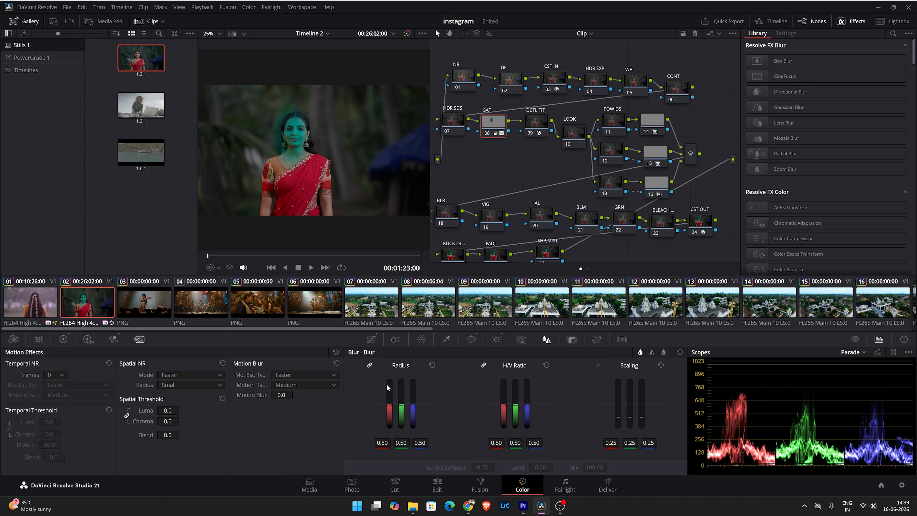
{"action": "left_click", "coordinate": [114, 339]}
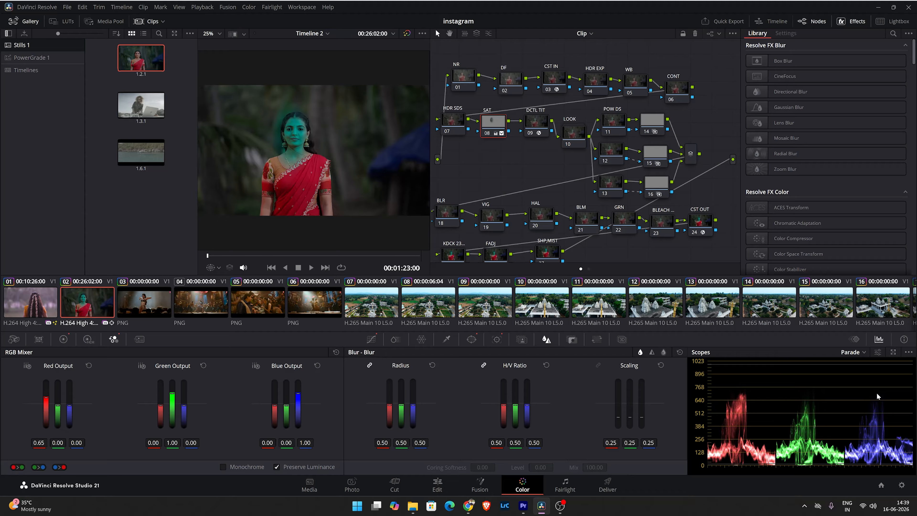
Examine the clip in the Waveform, Histogram and Vectorscope scopes
{"action": "left_click", "coordinate": [862, 352]}
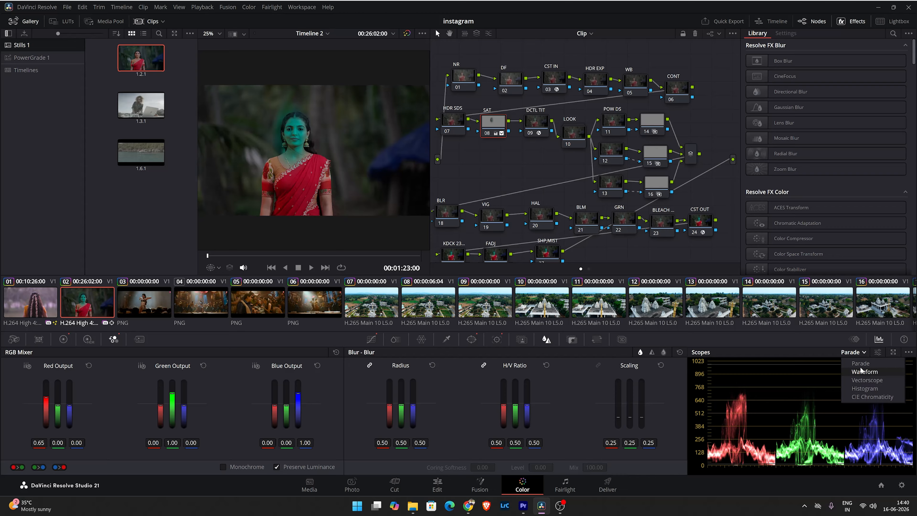
{"action": "left_click", "coordinate": [862, 371]}
{"action": "left_click", "coordinate": [860, 352]}
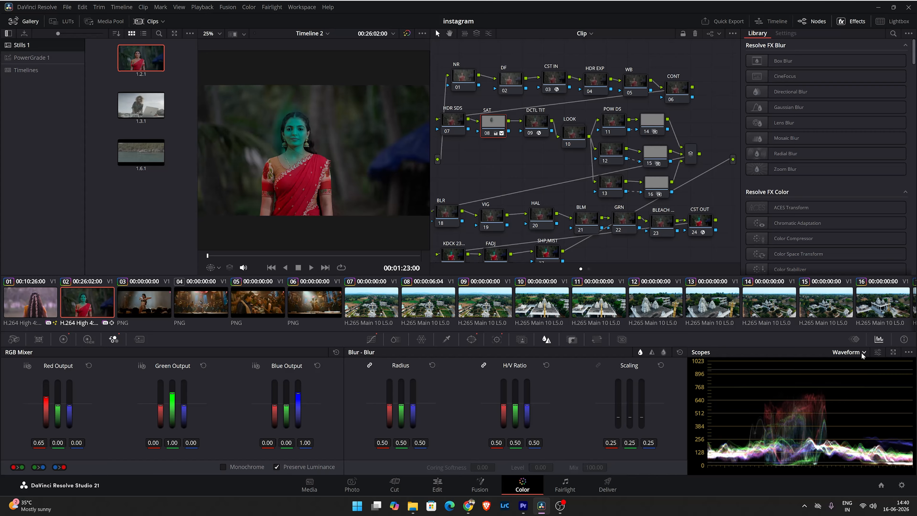
{"action": "left_click", "coordinate": [848, 379]}
{"action": "left_click", "coordinate": [850, 389]}
{"action": "left_click", "coordinate": [861, 351]}
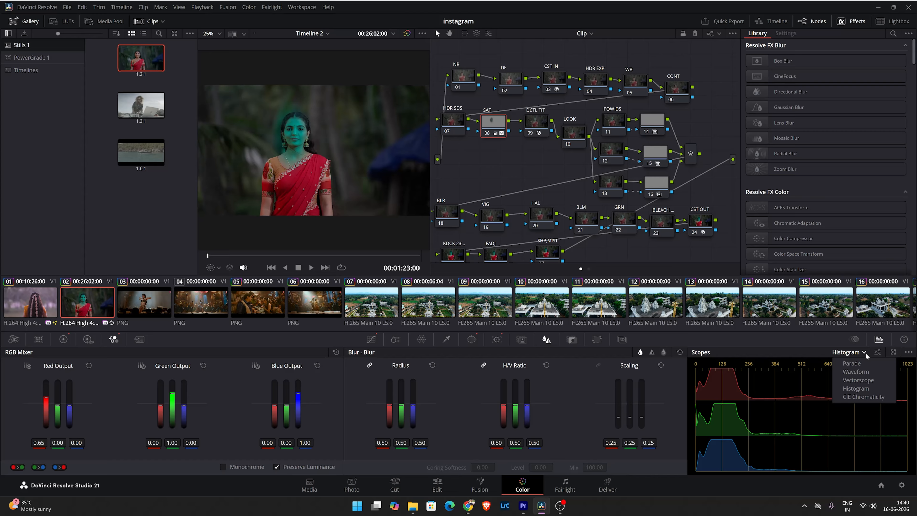
{"action": "left_click", "coordinate": [865, 379]}
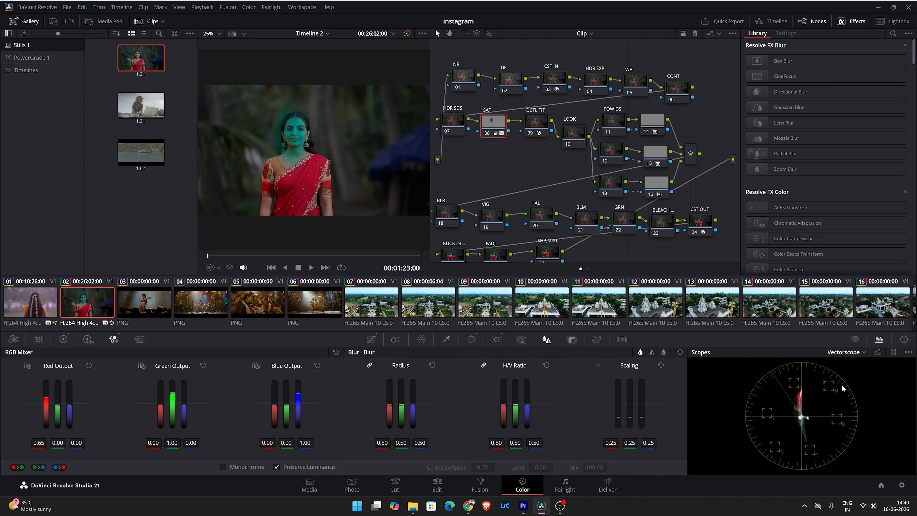
{"action": "left_click", "coordinate": [860, 355]}
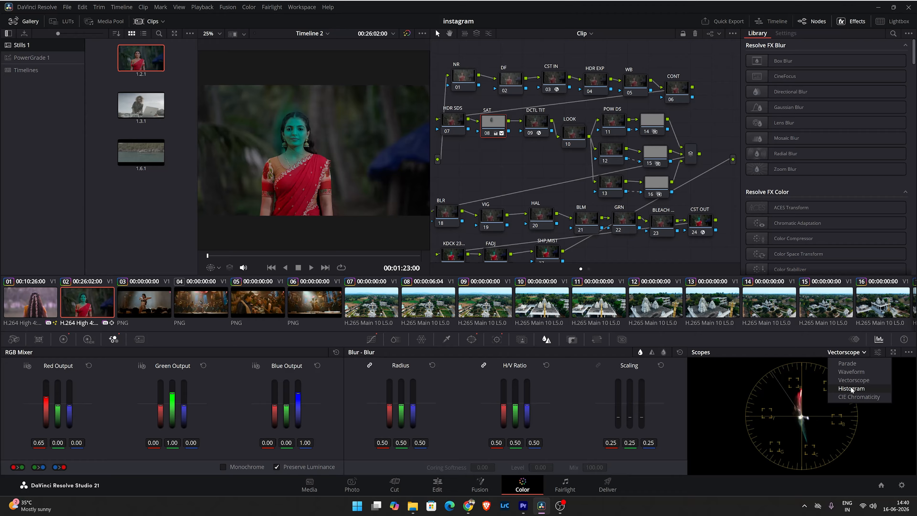